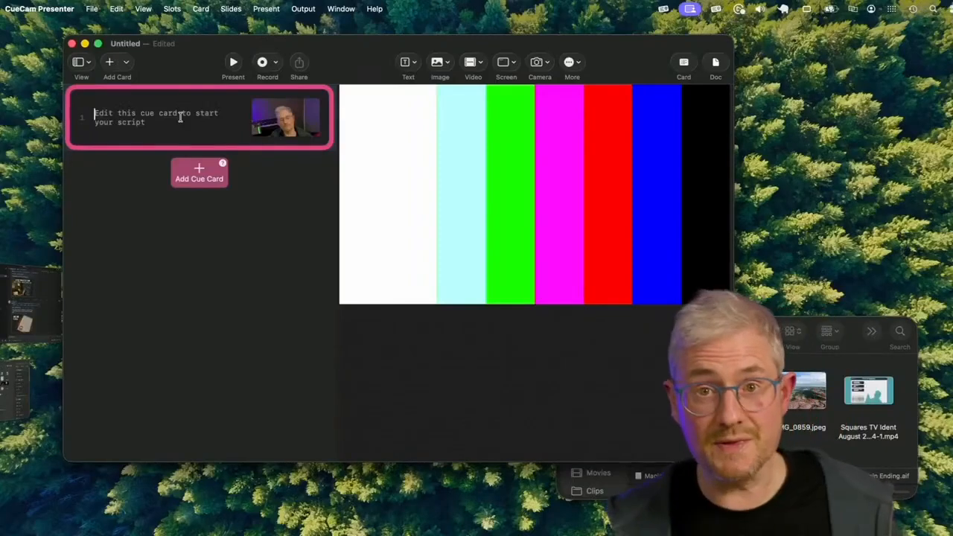
# - Set a media start time in the document settings with the countdown running to 15:00
pyautogui.click(714, 66)
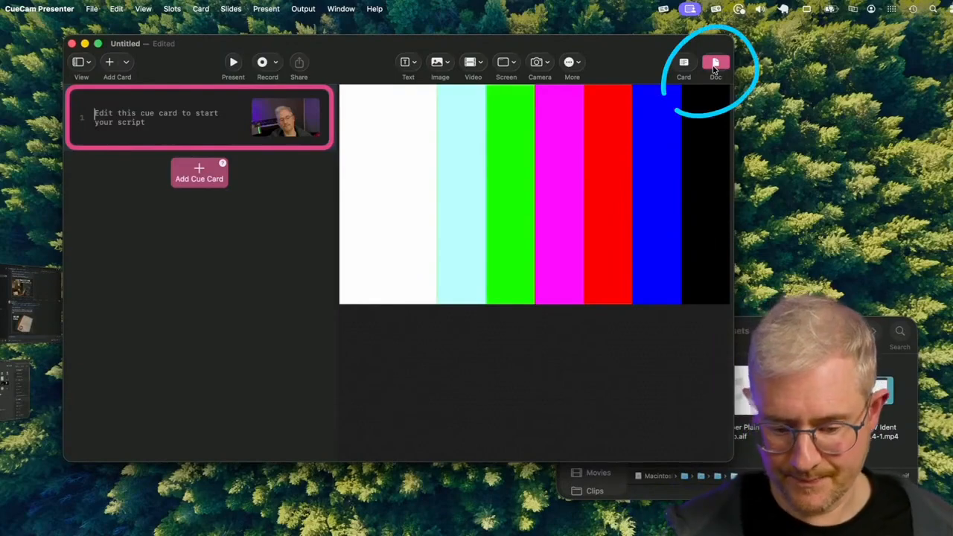
pyautogui.click(714, 65)
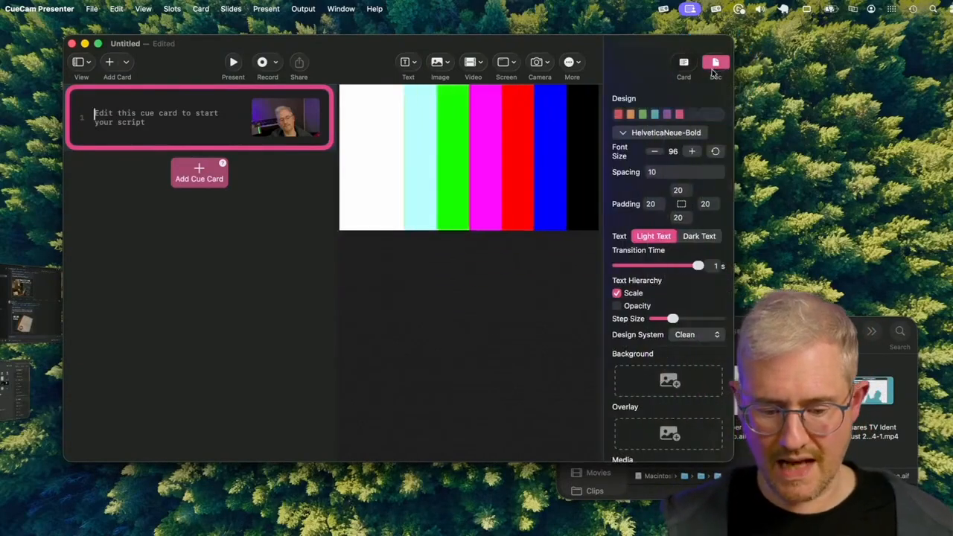
pyautogui.scroll(-3, 658, 320)
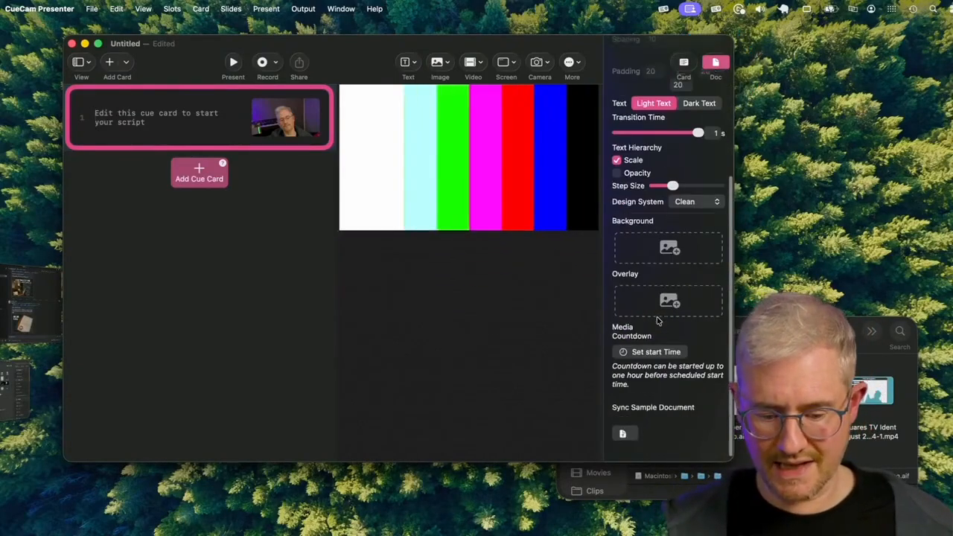
pyautogui.click(650, 365)
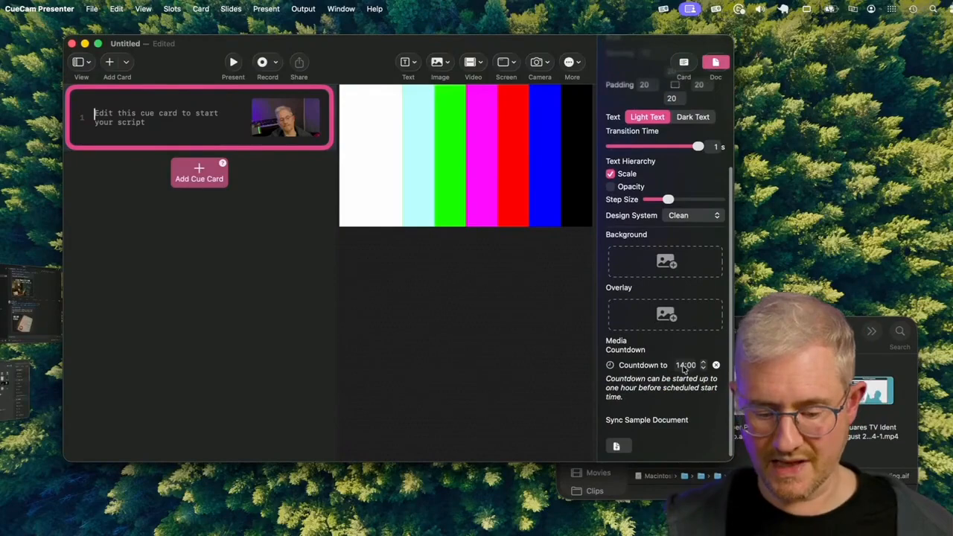
pyautogui.click(683, 365)
pyautogui.press('Up')
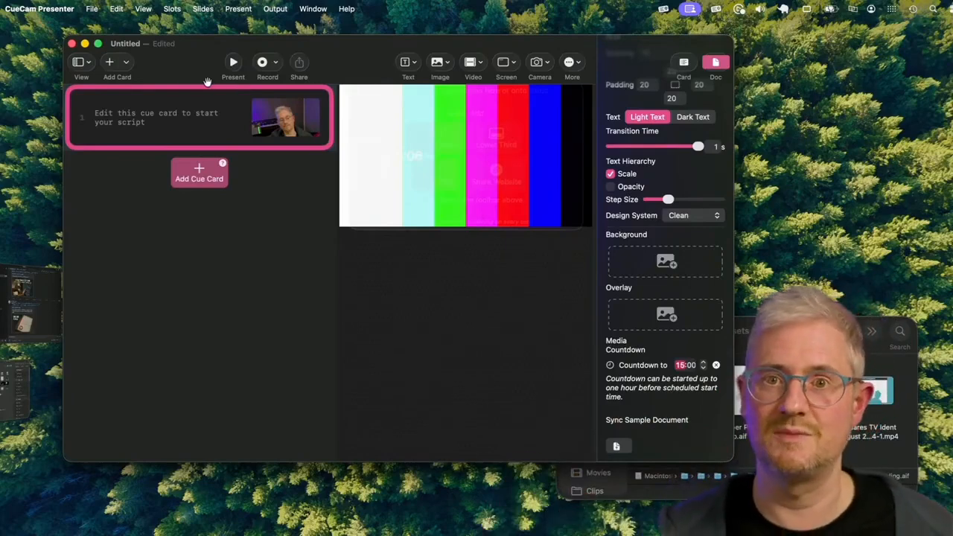
pyautogui.click(160, 120)
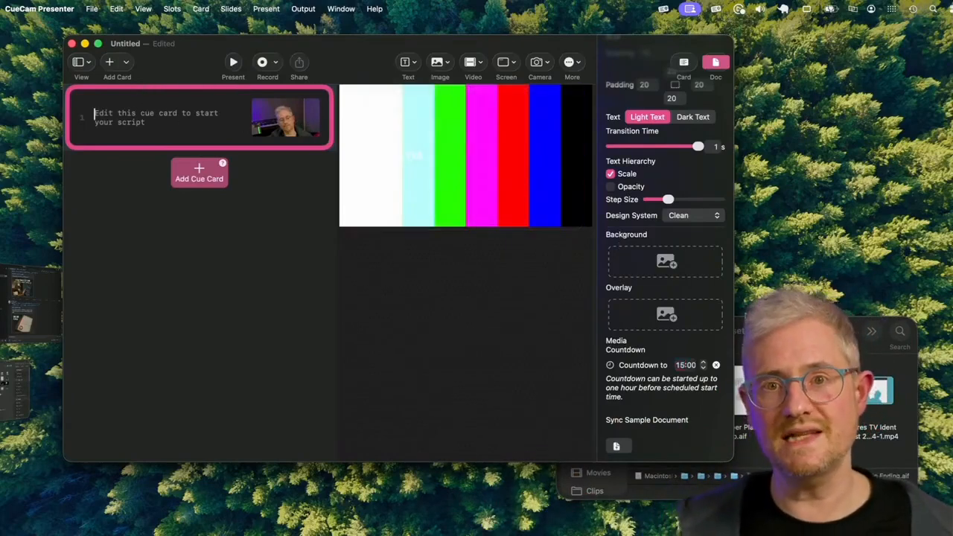
# - Add IMG_0859.jpeg from the Show Assets folder as the first card's background image and set its scaling to Fill
pyautogui.click(685, 478)
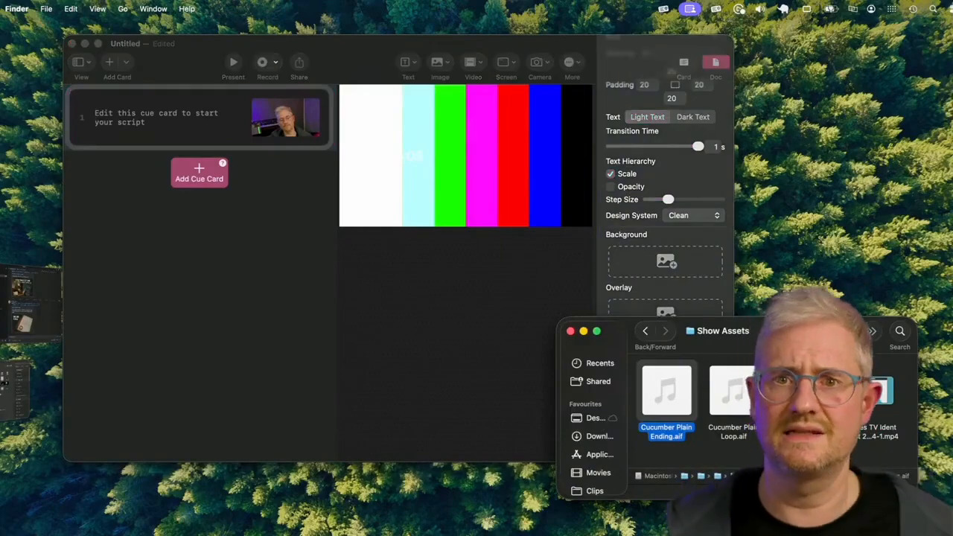
pyautogui.moveTo(666, 390); pyautogui.dragTo(456, 160)
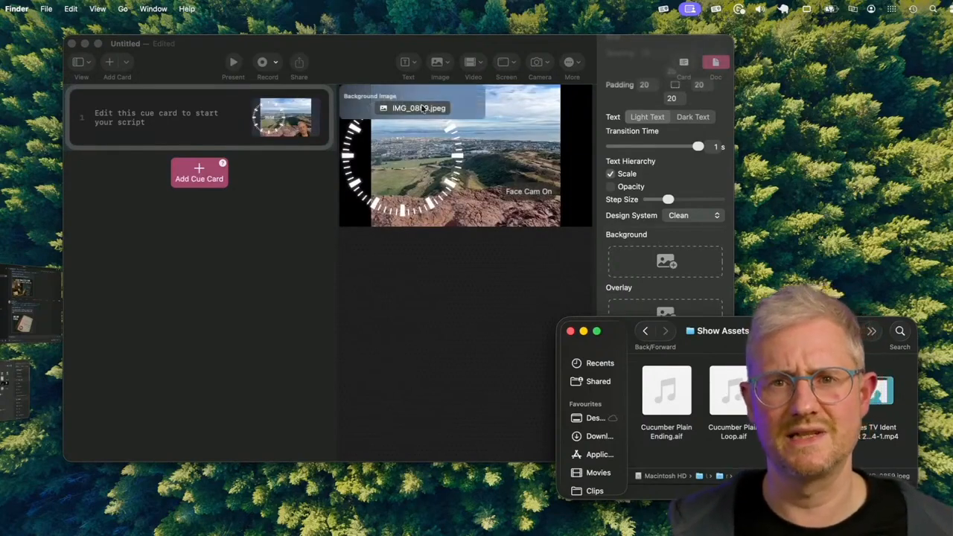
pyautogui.click(423, 108)
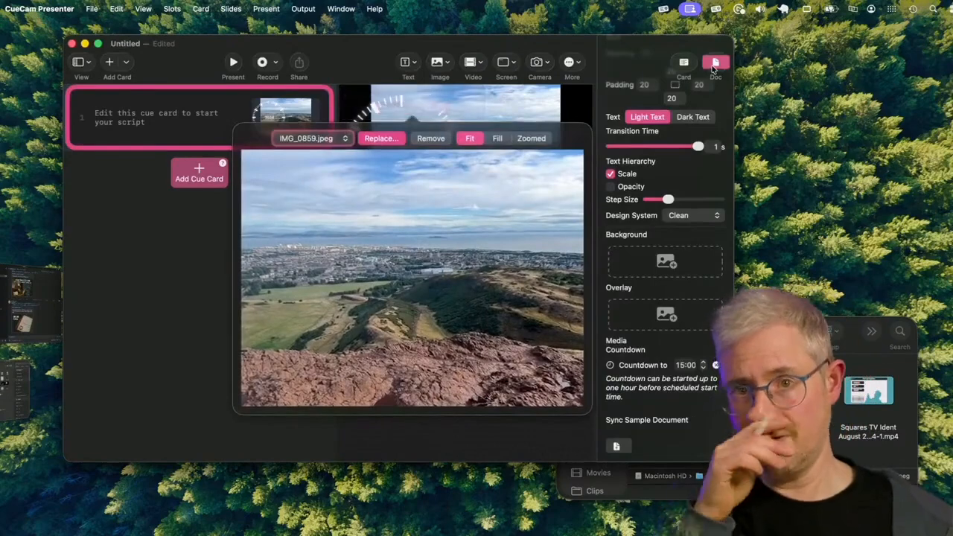
pyautogui.click(715, 64)
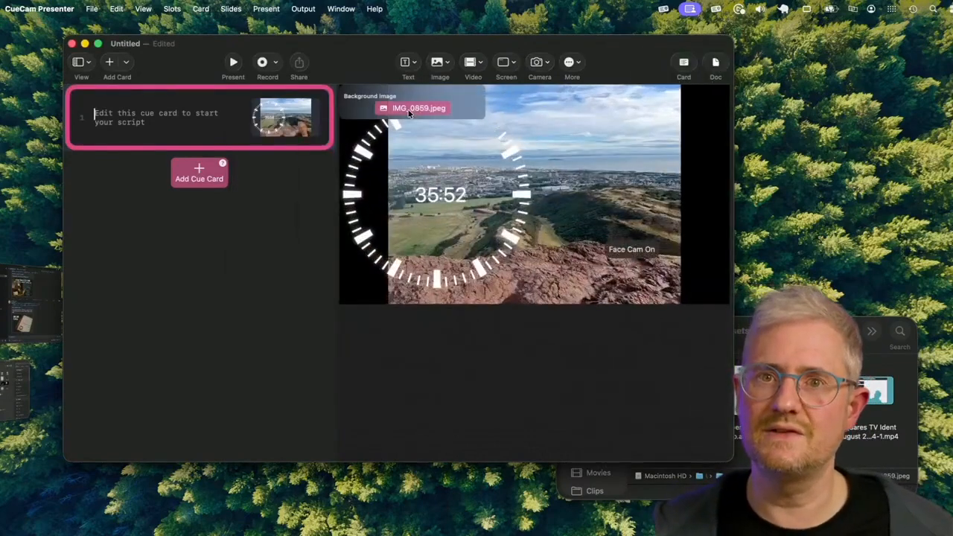
pyautogui.click(409, 109)
pyautogui.click(497, 138)
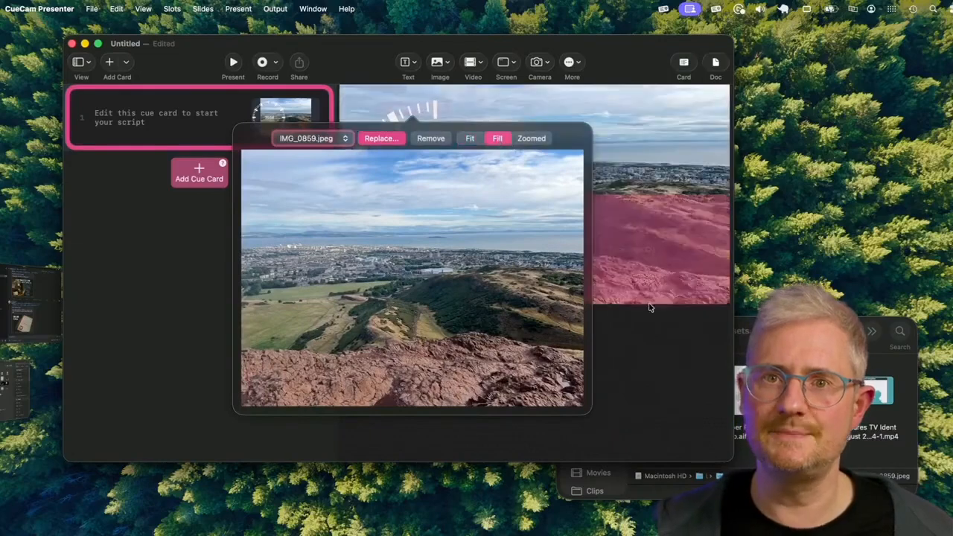
pyautogui.click(660, 344)
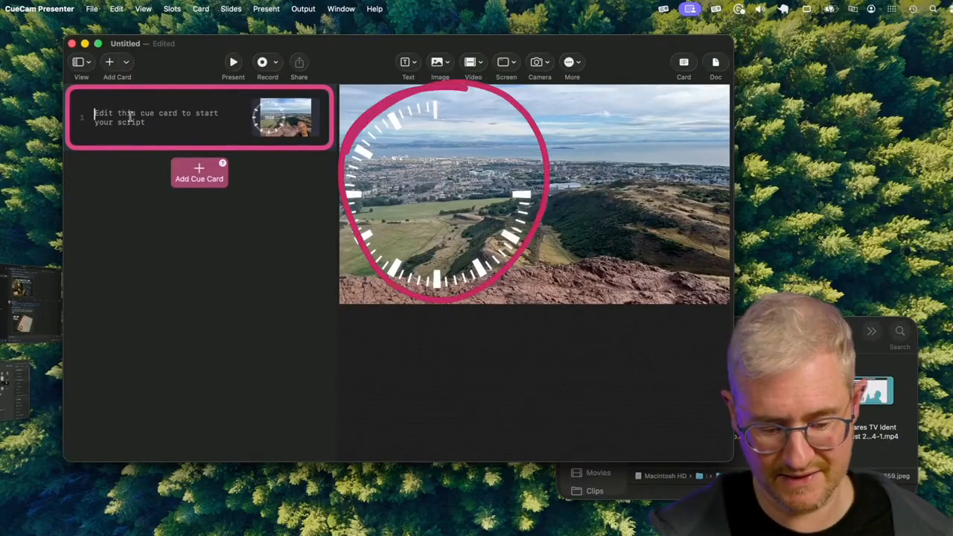
# - Enter "[Intro]" as the first card's script and turn off its face cam
pyautogui.write('I')
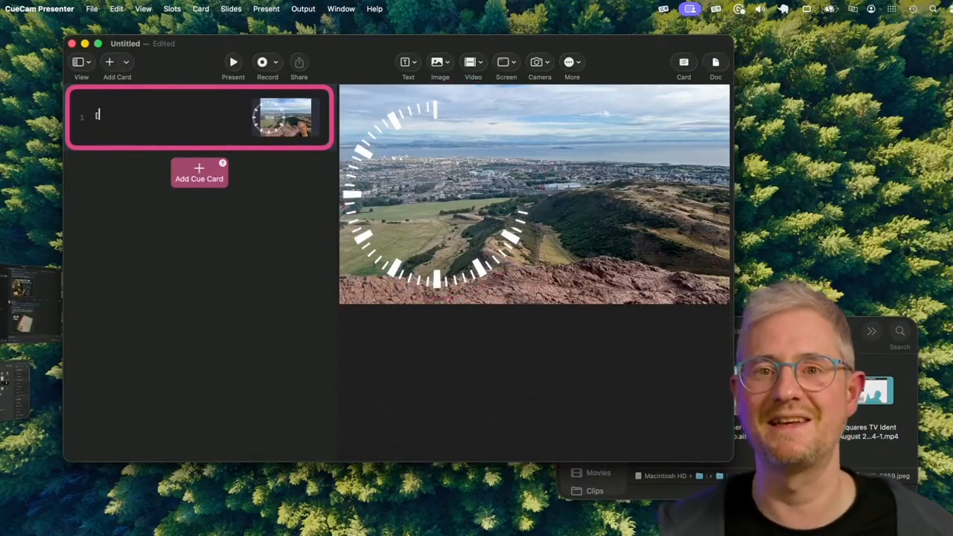
pyautogui.write('Intro')
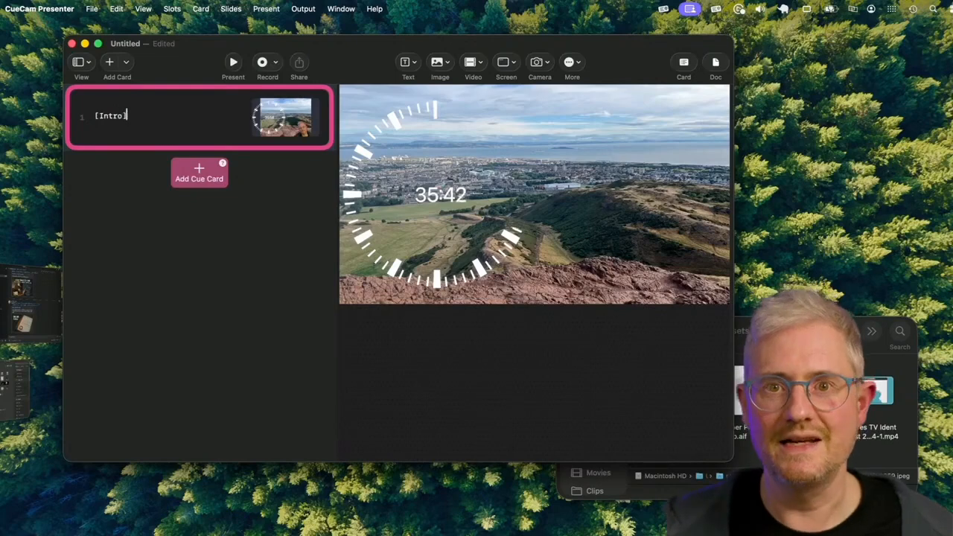
pyautogui.moveTo(558, 241)
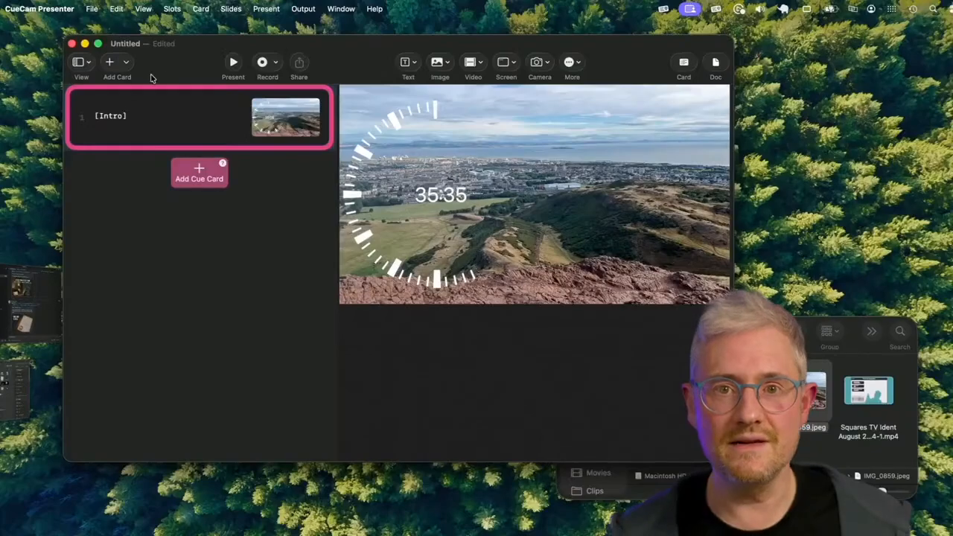
# - Add a second cue card using the Just You & Teleprompter template
pyautogui.click(110, 63)
pyautogui.moveTo(256, 200)
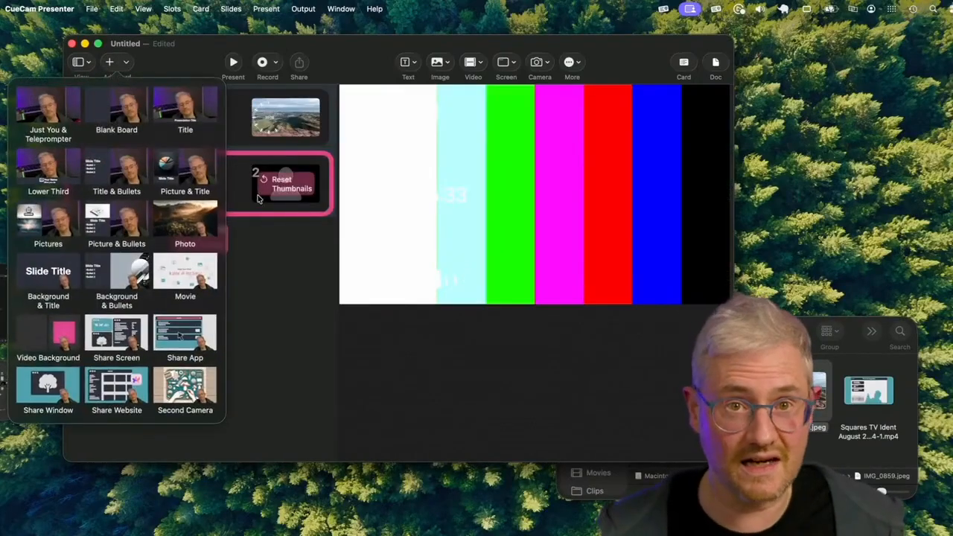
pyautogui.click(64, 112)
# - Write "Welcome to my show. I'm" followed by the presenter's capitalised first name in the second card's script
pyautogui.write('Welcom')
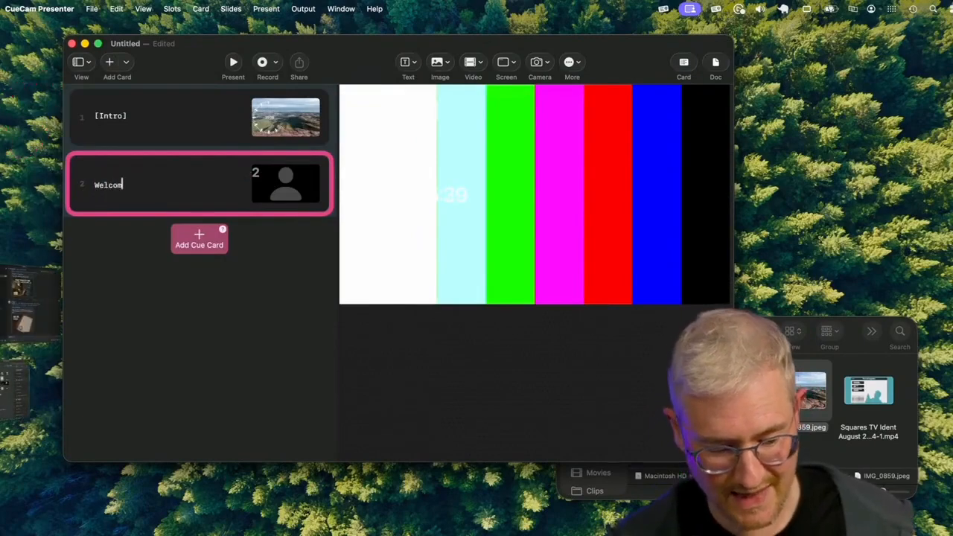
pyautogui.write('e to my show.')
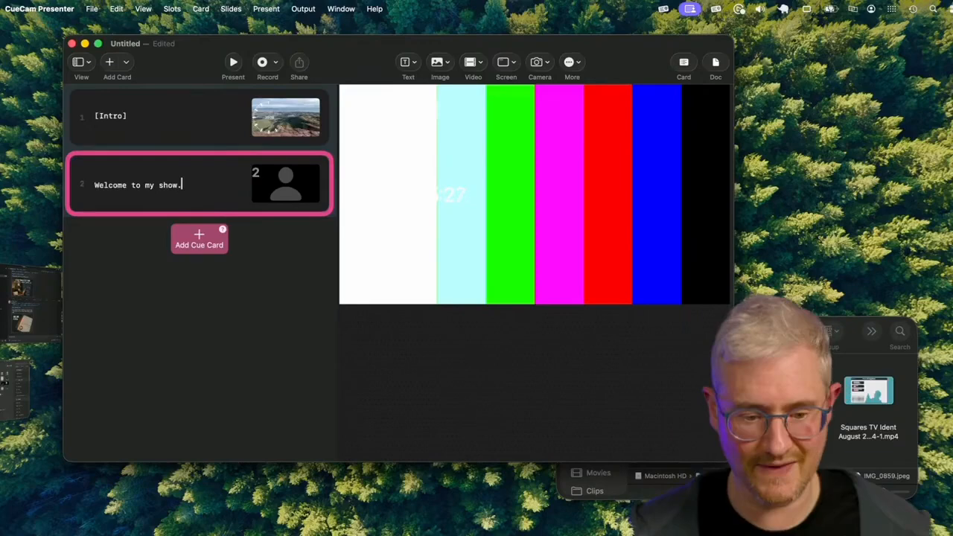
pyautogui.write(" I'm michael")
pyautogui.hotkey('alt', 'shift', 'Left')
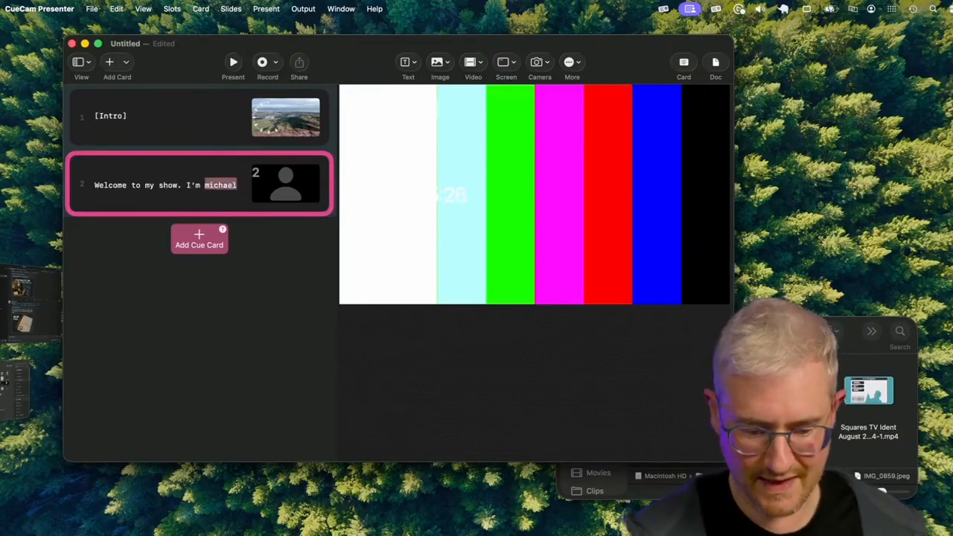
pyautogui.write('Mich')
pyautogui.hotkey('alt', 'shift', 'Left')
pyautogui.hotkey('alt', 'shift', 'Left')
# - Make the second card's script "Today we're talking about" with "# PENGUINS!" as a heading on its own line
pyautogui.write('Tody')
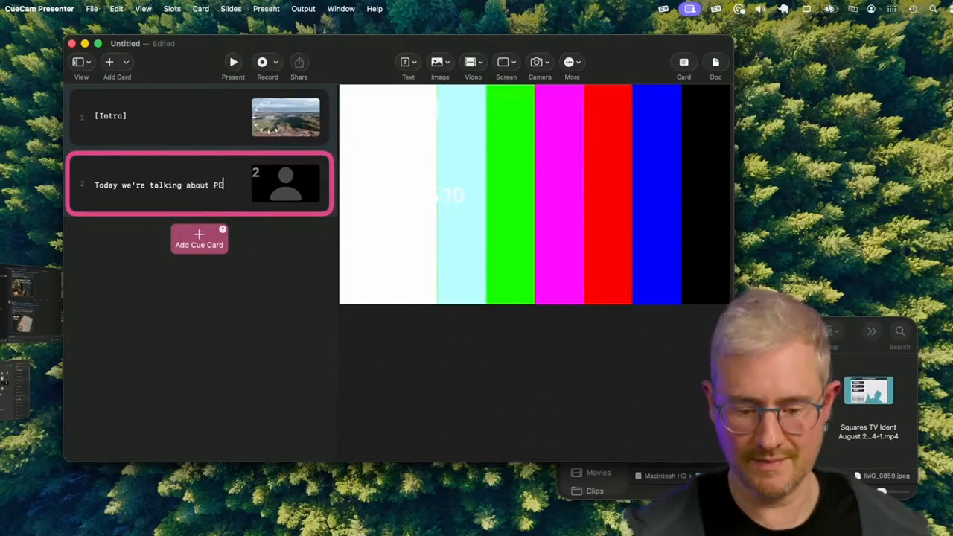
pyautogui.write('NS!')
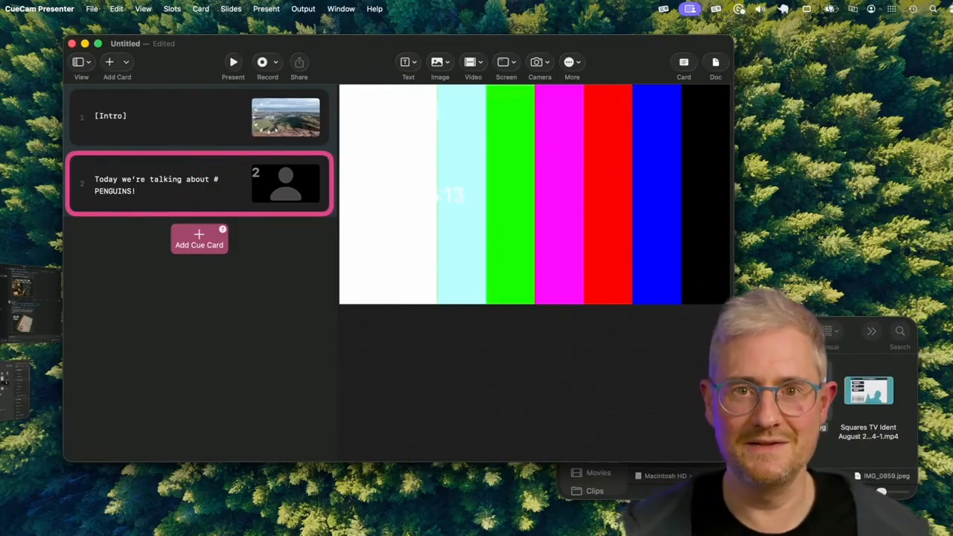
pyautogui.click(94, 178)
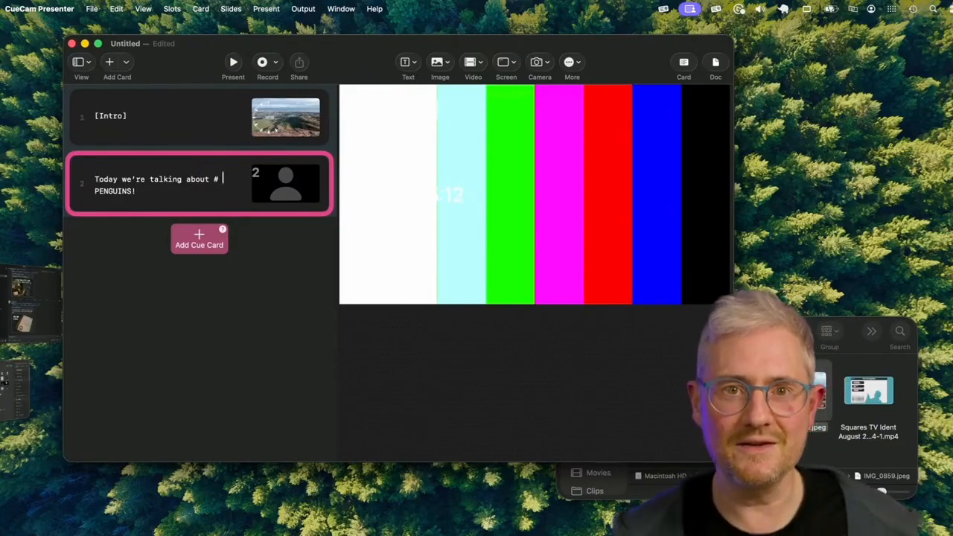
pyautogui.press('Return')
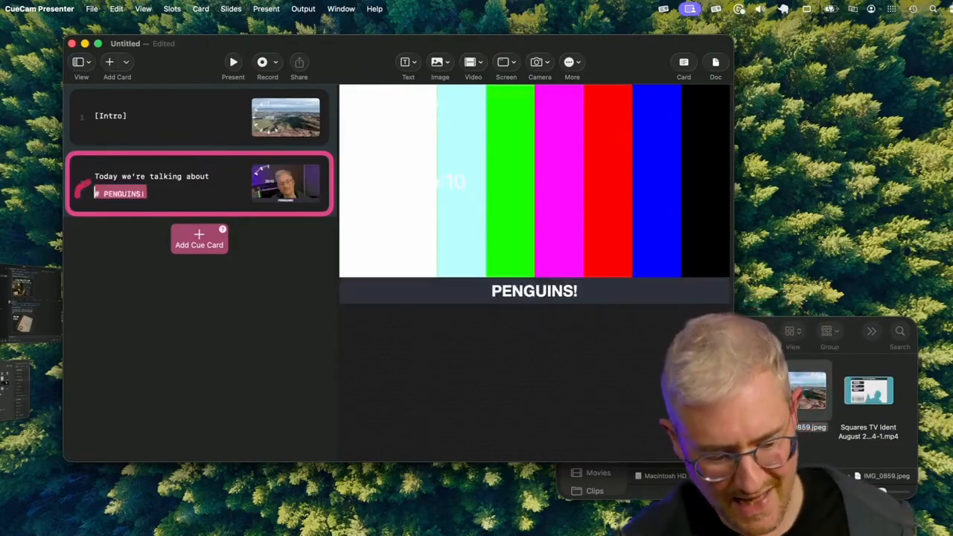
# - Give the PENGUINS! heading the full-screen title layout and split it off onto its own third card
pyautogui.moveTo(387, 112)
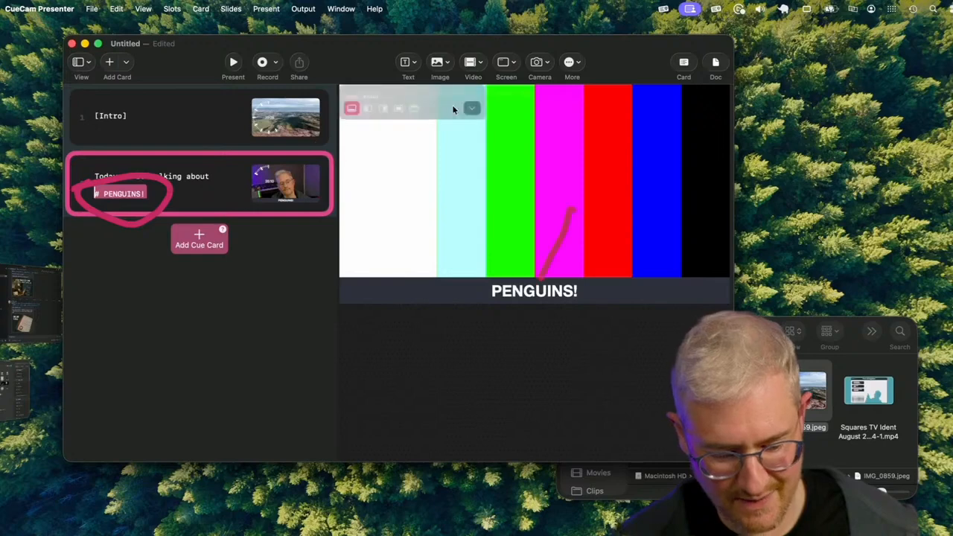
pyautogui.click(399, 108)
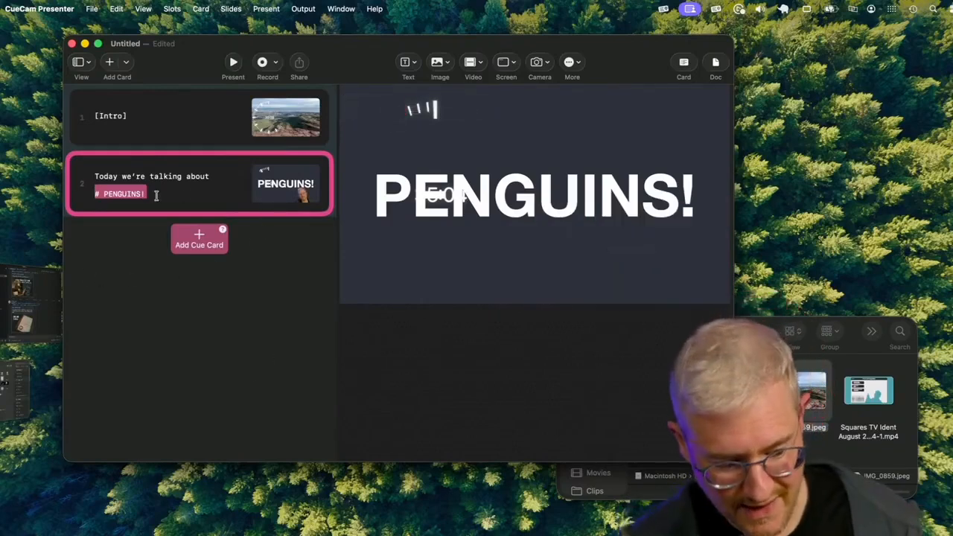
pyautogui.press('super+Left')
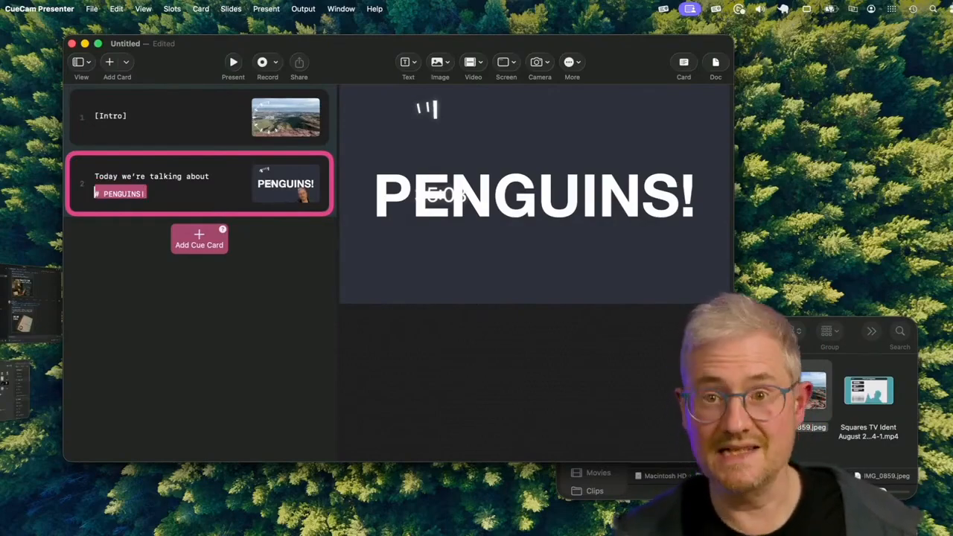
pyautogui.press('super+Return')
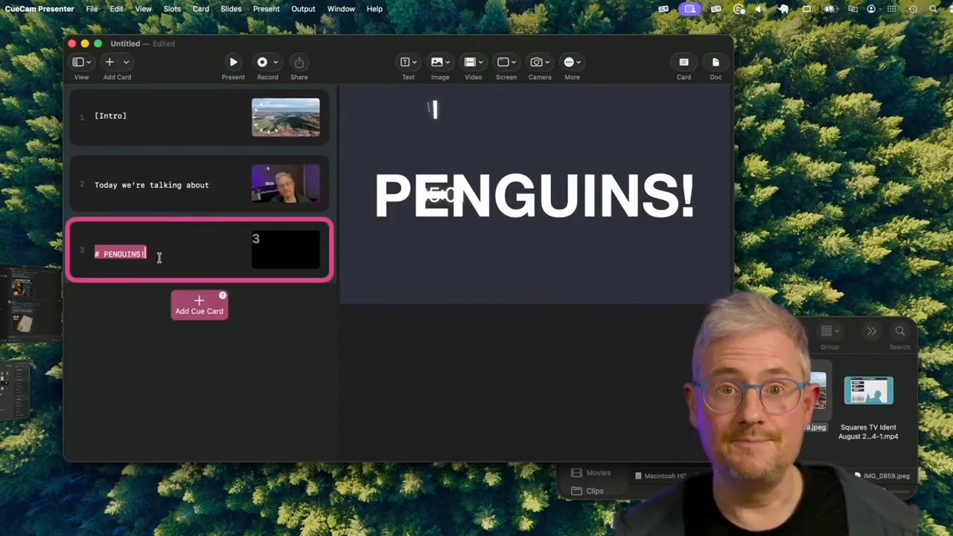
pyautogui.click(163, 207)
pyautogui.click(174, 244)
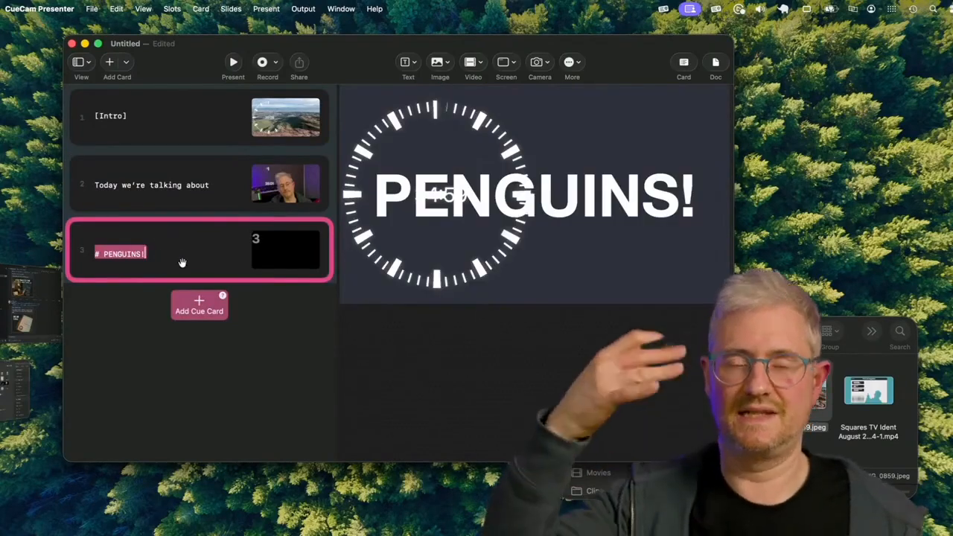
# - Add Cucumber Plain Loop.aif from the Show Assets folder as music on the second card
pyautogui.click(199, 184)
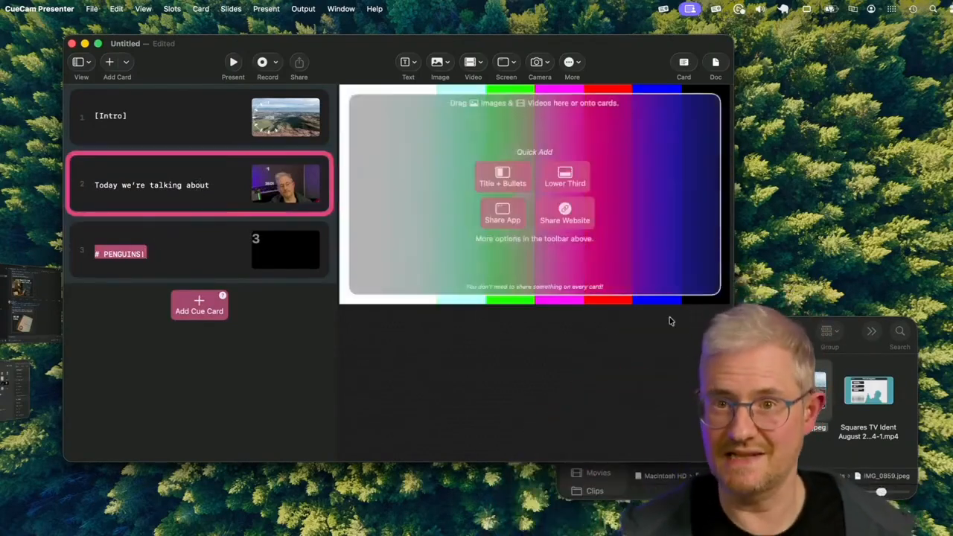
pyautogui.press('super+Tab')
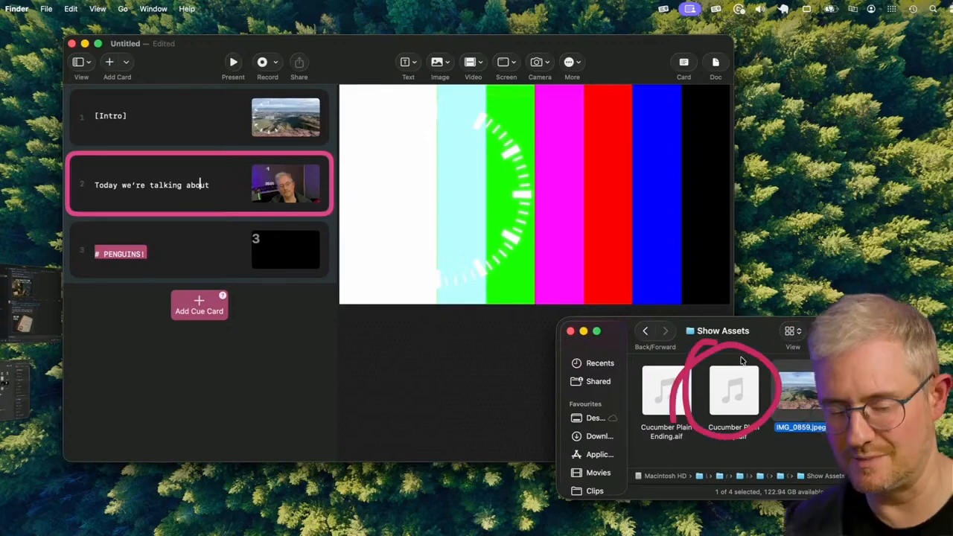
pyautogui.moveTo(724, 408)
pyautogui.moveTo(724, 408); pyautogui.dragTo(422, 155)
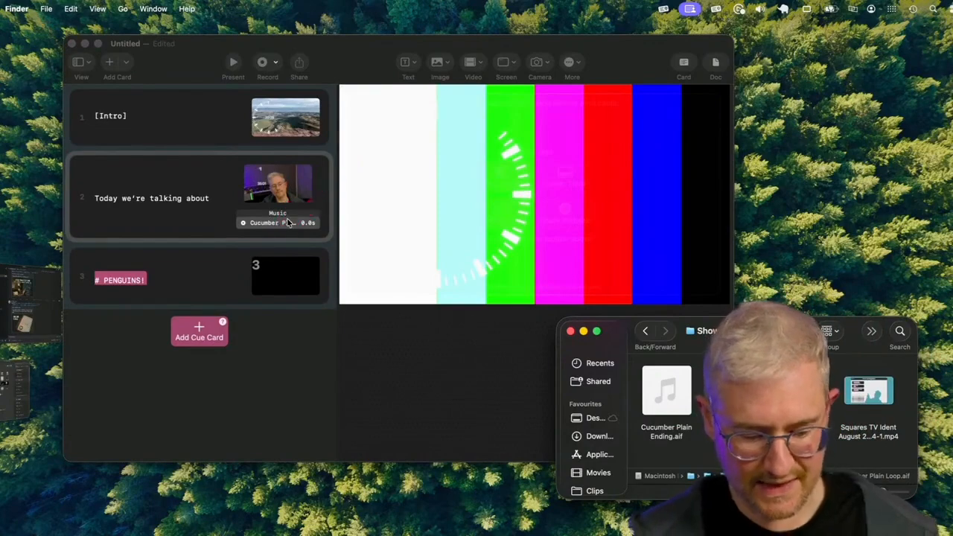
# - Turn on looping for the second card's music and lower its volume
pyautogui.click(289, 222)
pyautogui.click(289, 222)
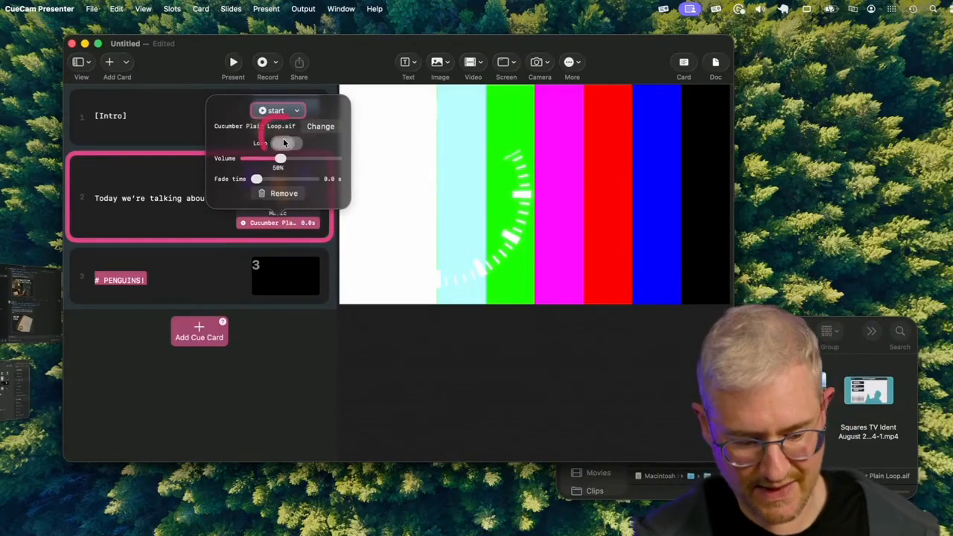
pyautogui.click(284, 143)
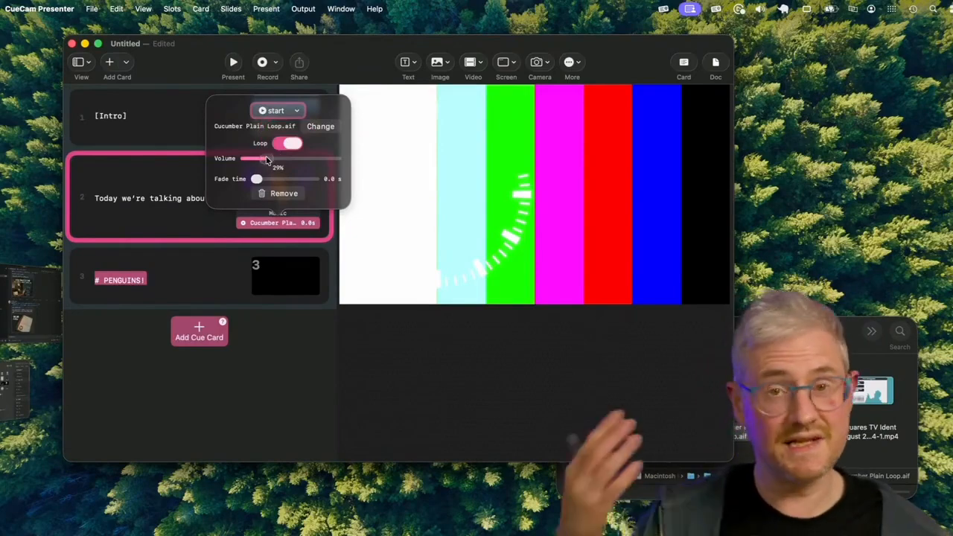
pyautogui.moveTo(267, 159); pyautogui.dragTo(262, 159)
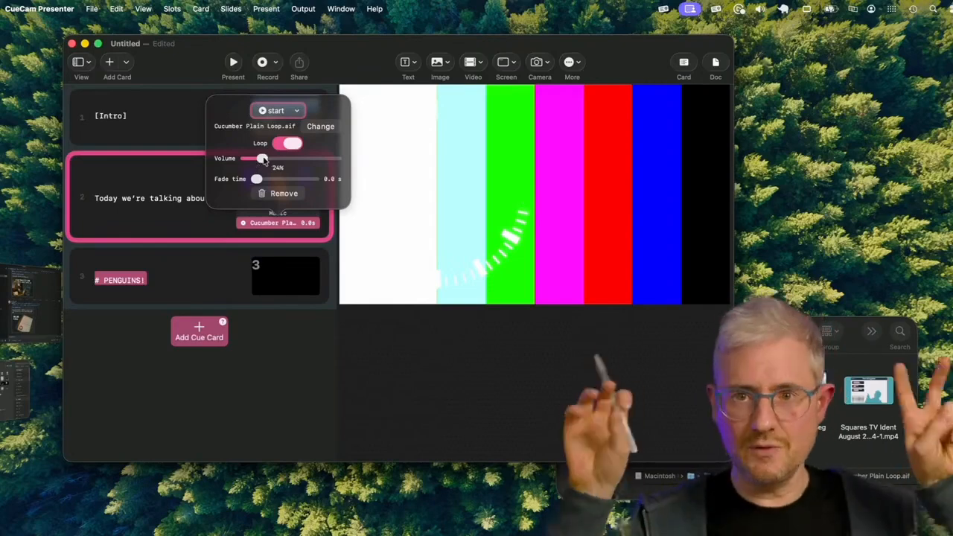
pyautogui.moveTo(263, 159); pyautogui.dragTo(258, 159)
pyautogui.click(172, 269)
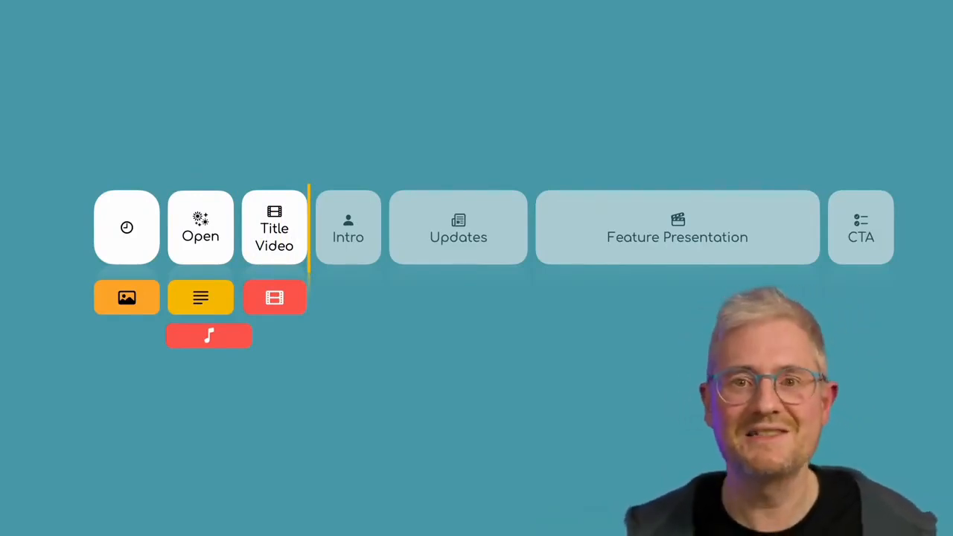
# - Add a fourth card holding the video Squares TV Ident August 2024-1.mp4 from the Show Assets folder
pyautogui.press('super+Return')
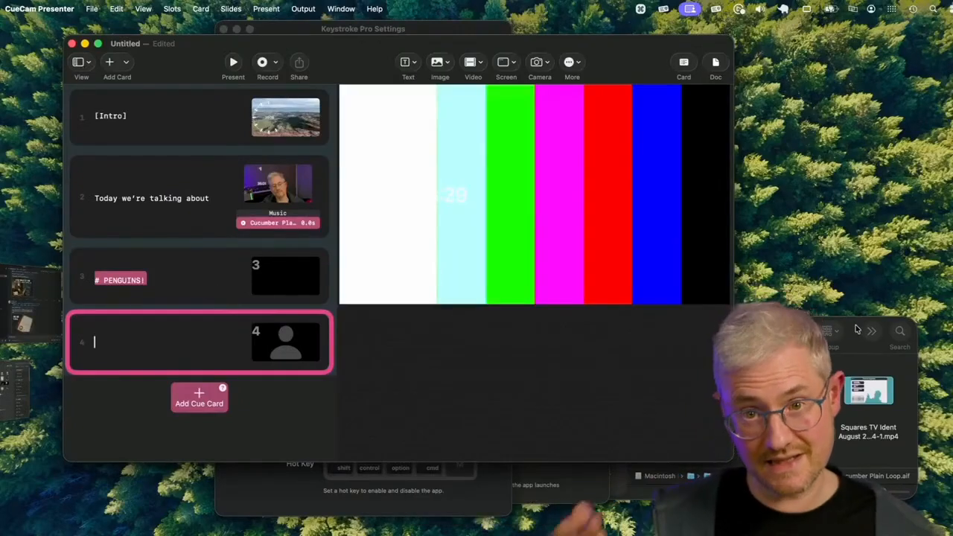
pyautogui.click(856, 329)
pyautogui.moveTo(885, 390); pyautogui.dragTo(306, 335)
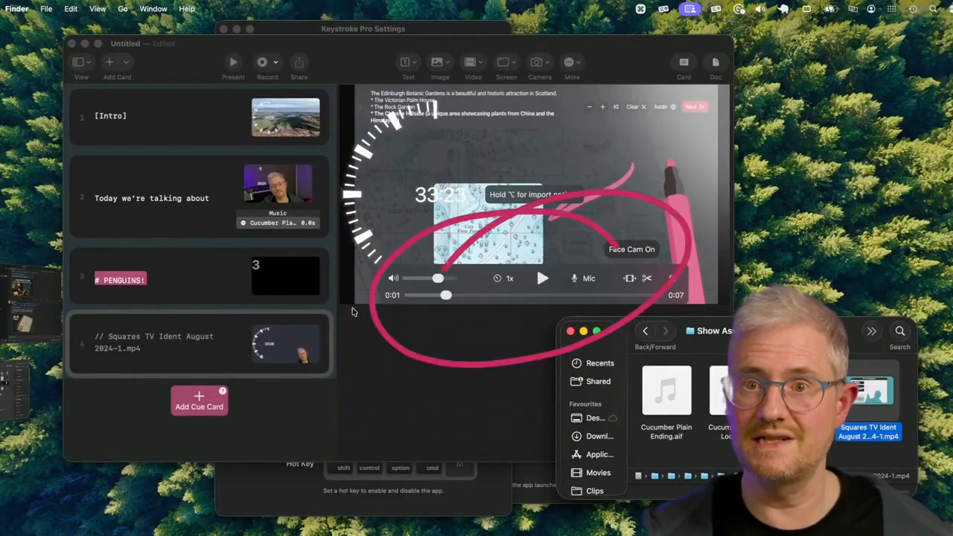
# - Compare the PENGUINS! card with the video card and add a Stop Music action to the video card
pyautogui.click(210, 276)
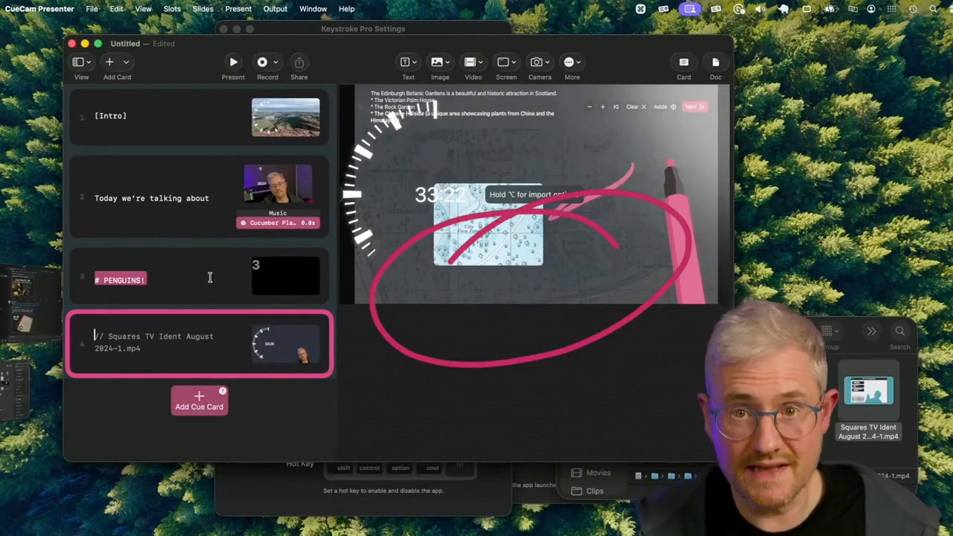
pyautogui.click(210, 277)
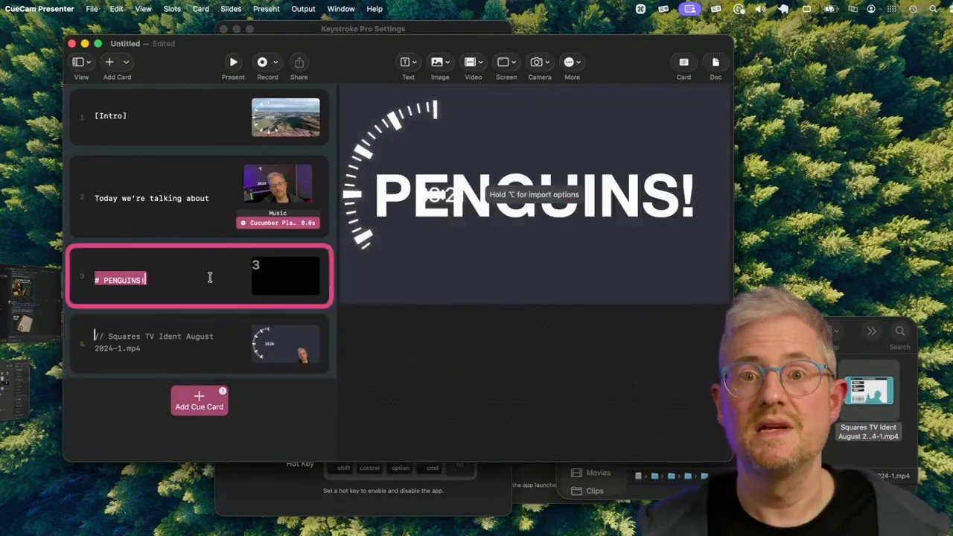
pyautogui.click(206, 327)
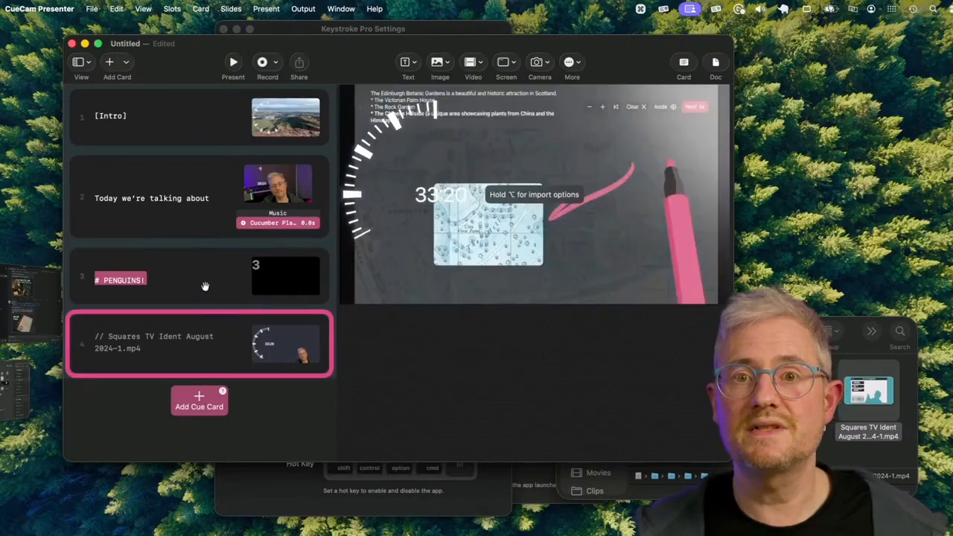
pyautogui.click(570, 61)
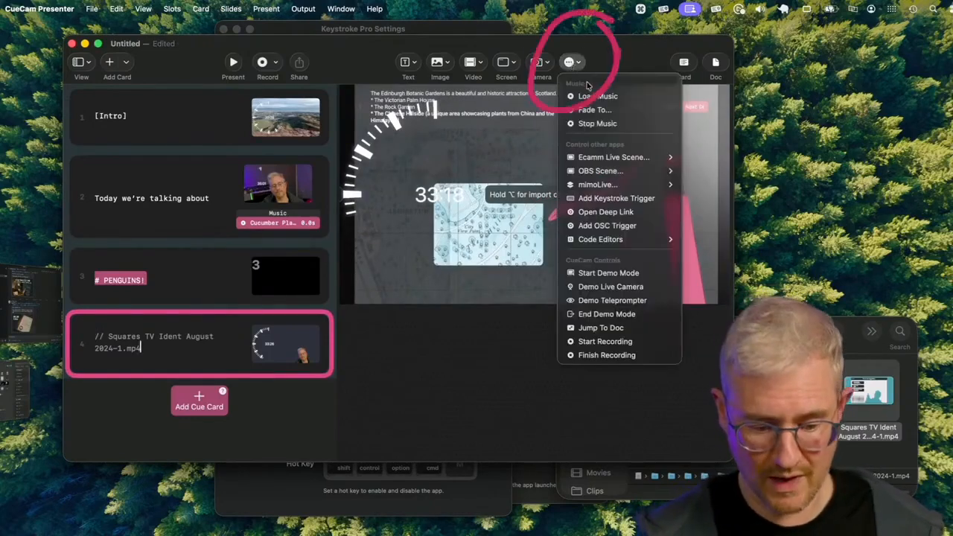
pyautogui.click(600, 123)
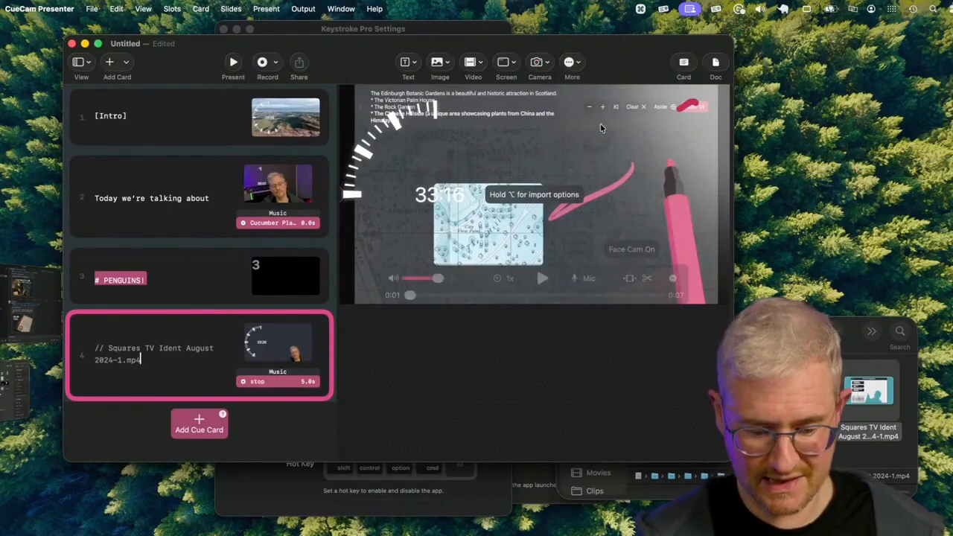
# - Set the fade time of the fourth card's music stop action to 0.5 s
pyautogui.click(277, 381)
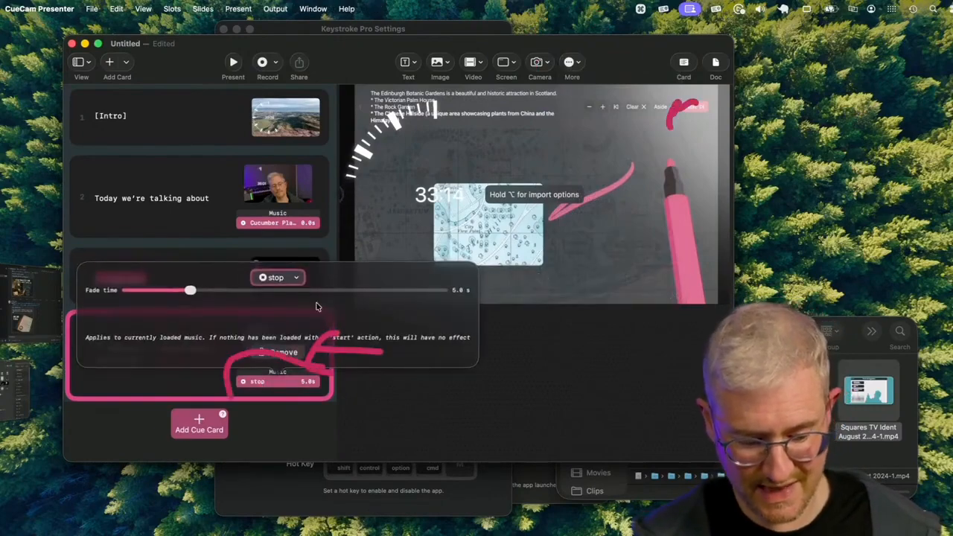
pyautogui.moveTo(191, 290); pyautogui.dragTo(135, 291)
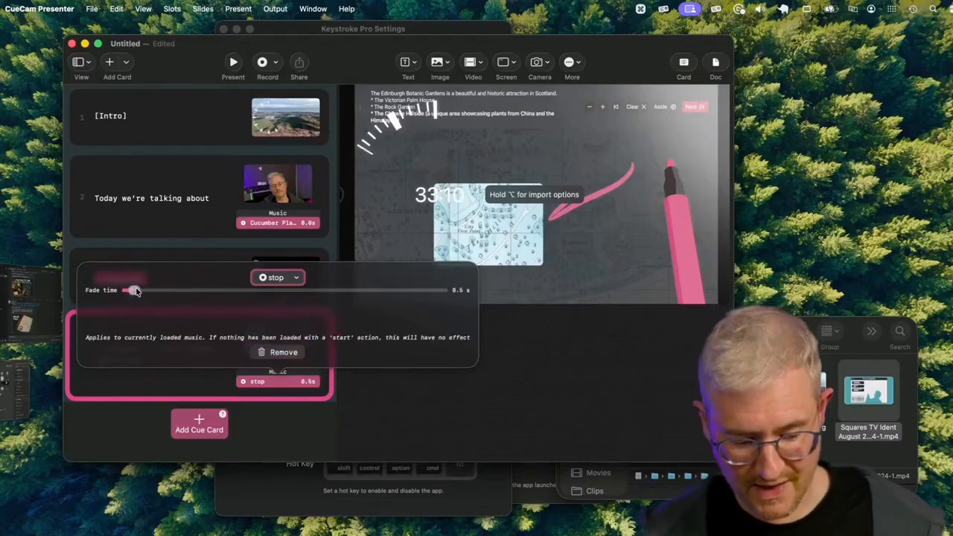
pyautogui.click(182, 220)
pyautogui.click(182, 355)
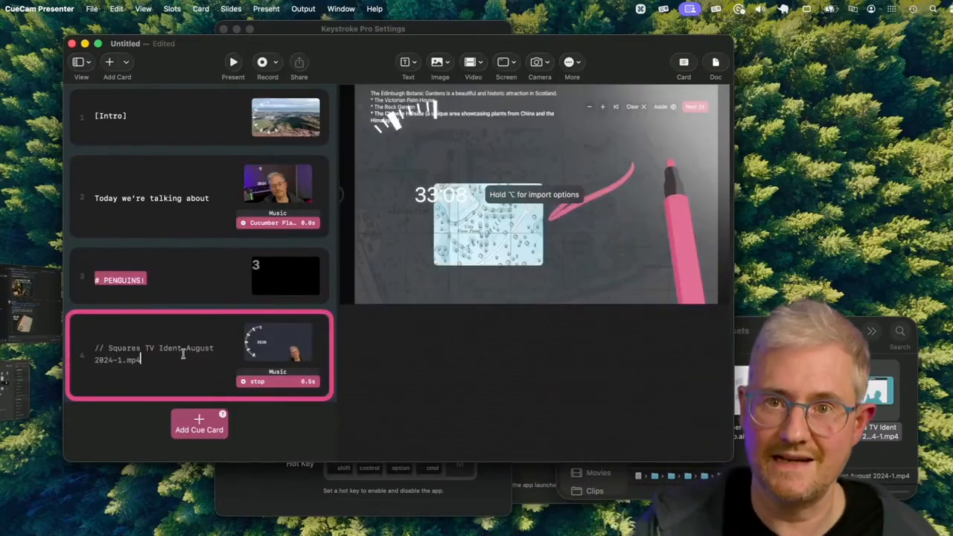
# - Add a fifth card reading "Welcome to my show." and a sixth reading "Before we start talking about Penguins, here are some updates."
pyautogui.press('super')
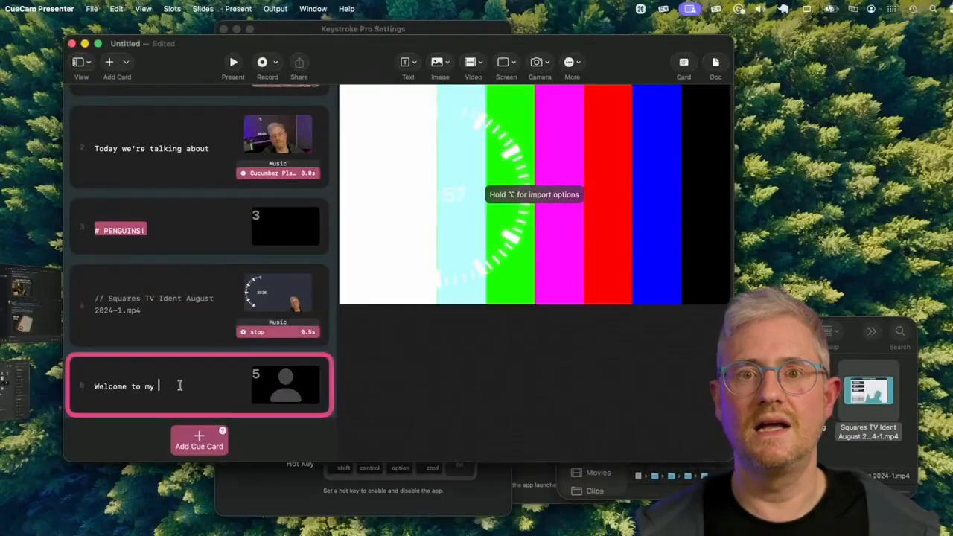
pyautogui.write('show.')
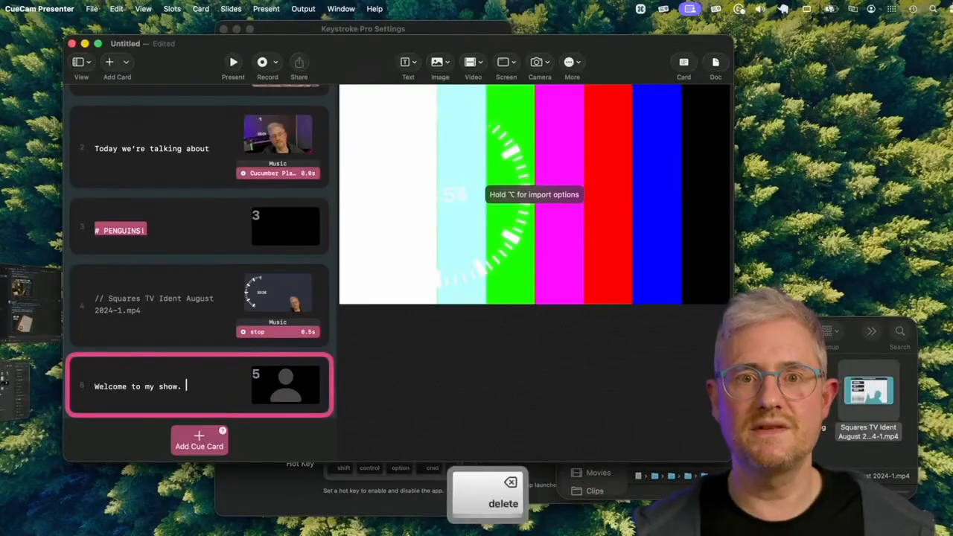
pyautogui.press('Return')
pyautogui.write("Before we start talking about Penguins, here'")
pyautogui.press('BackSpace')
pyautogui.write('are some updates.')
# - Add Cucumber Plain Ending.aif from the Show Assets folder as music on the "Welcome to my show." card and check its loop setting
pyautogui.click(189, 364)
pyautogui.click(759, 332)
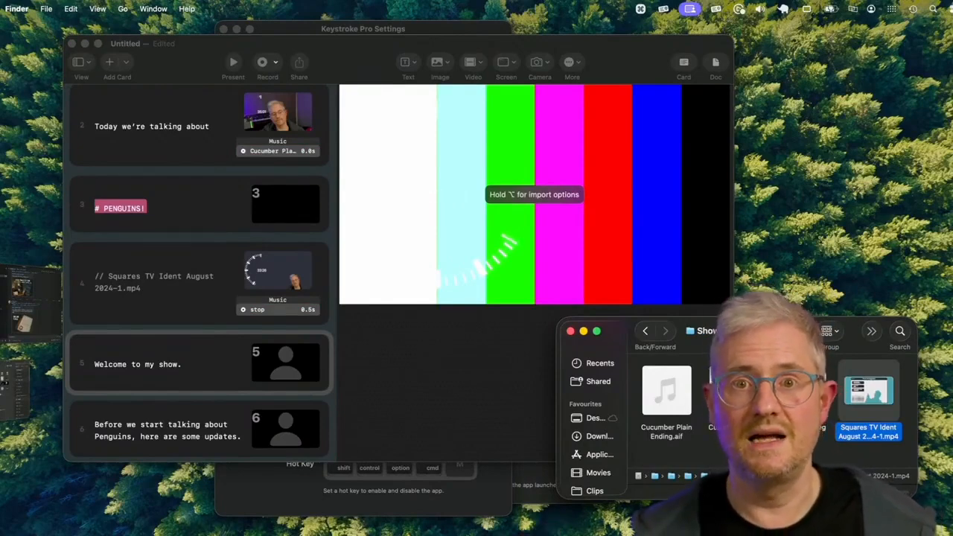
pyautogui.moveTo(685, 409); pyautogui.dragTo(512, 246)
pyautogui.click(206, 374)
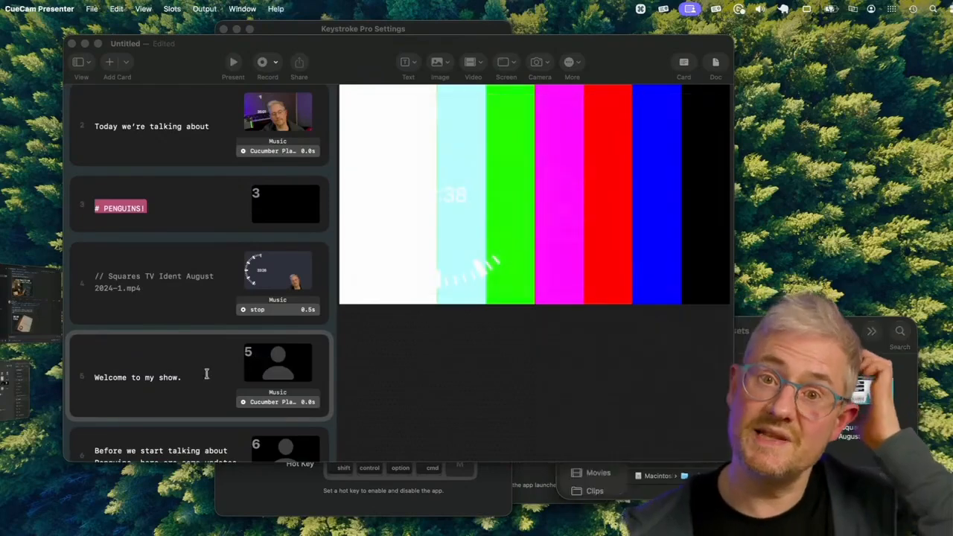
pyautogui.scroll(2, 259, 298)
pyautogui.click(286, 432)
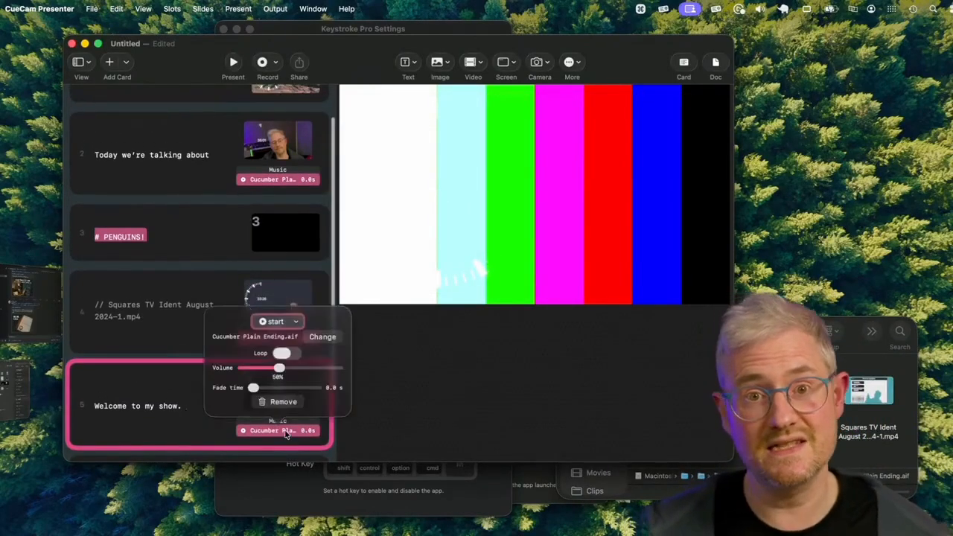
pyautogui.click(287, 351)
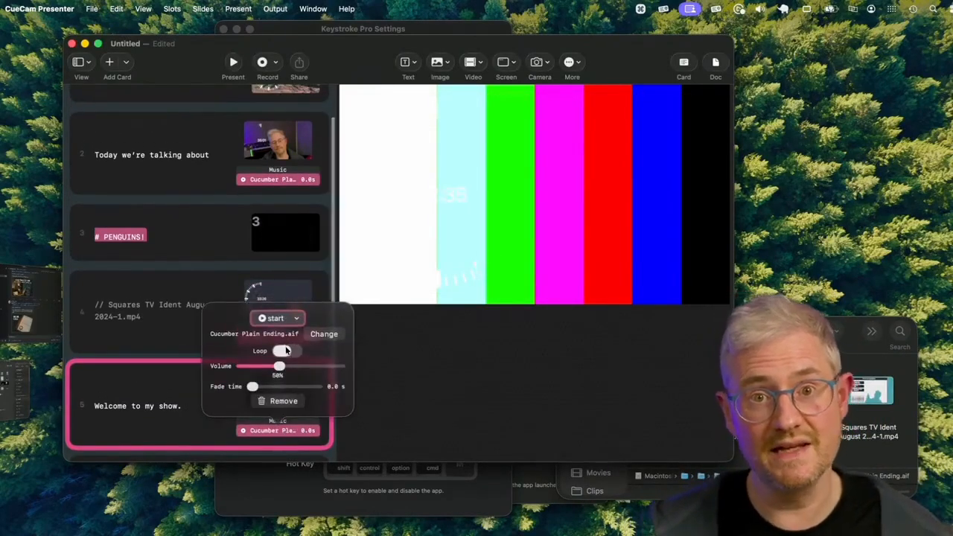
pyautogui.click(172, 417)
# - Add a seventh card with the heading "# Updates" in the full-screen title layout and reset its thumbnail
pyautogui.scroll(-3, 175, 419)
pyautogui.click(209, 390)
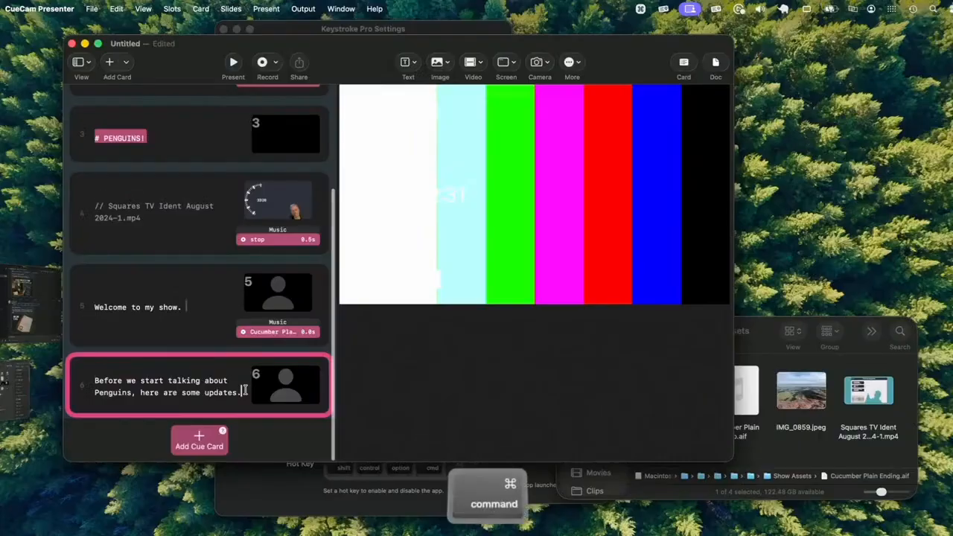
pyautogui.press('super+Return')
pyautogui.write('# Updates')
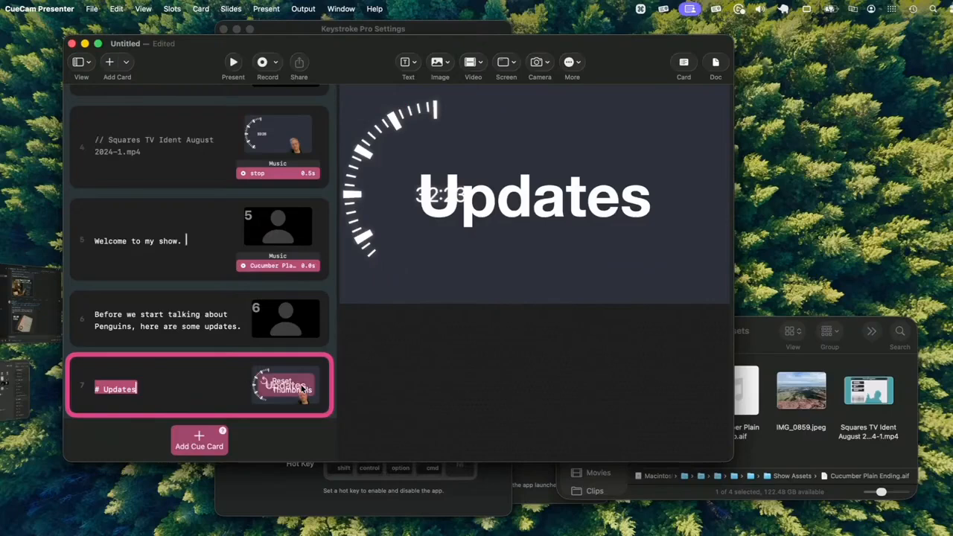
pyautogui.click(301, 390)
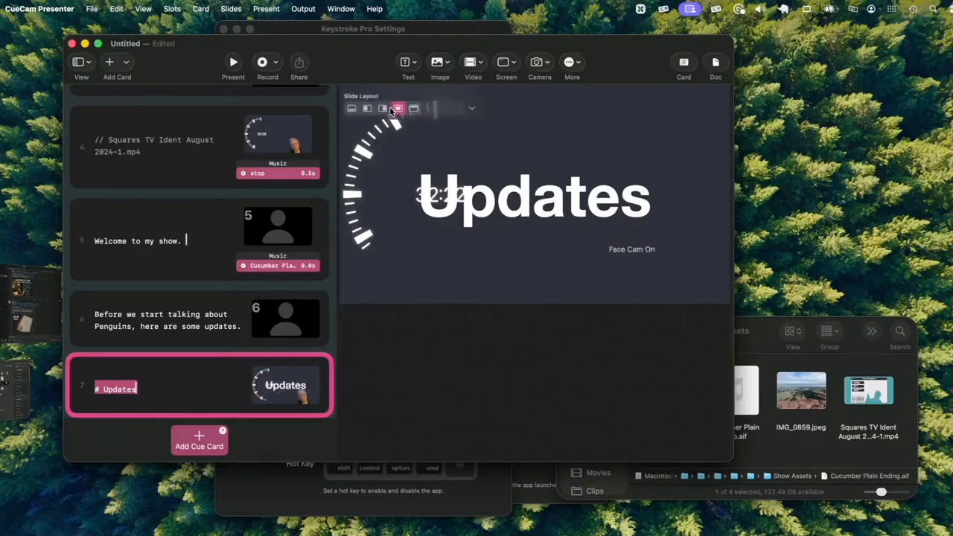
# - Add a Stop Music action with a 7.0 s fade time to the Updates card
pyautogui.click(578, 63)
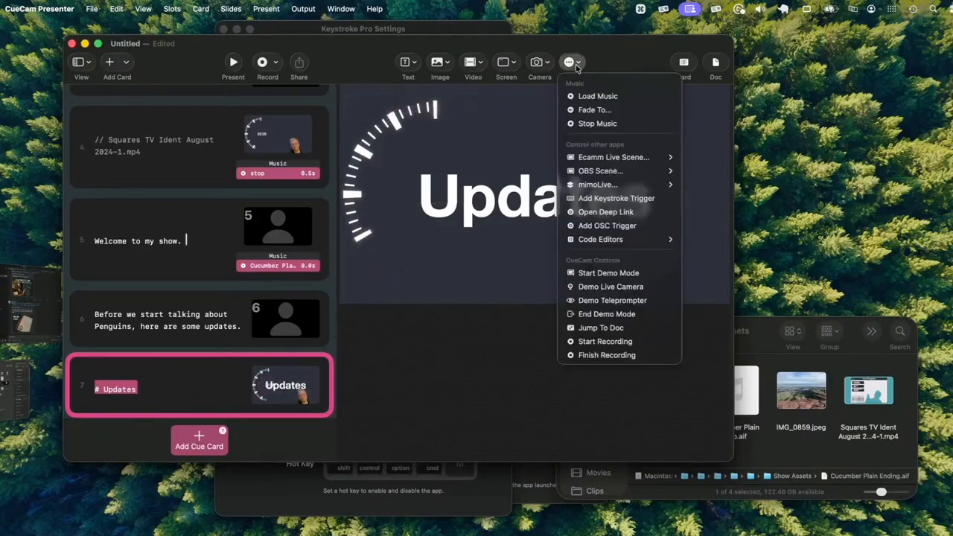
pyautogui.click(608, 124)
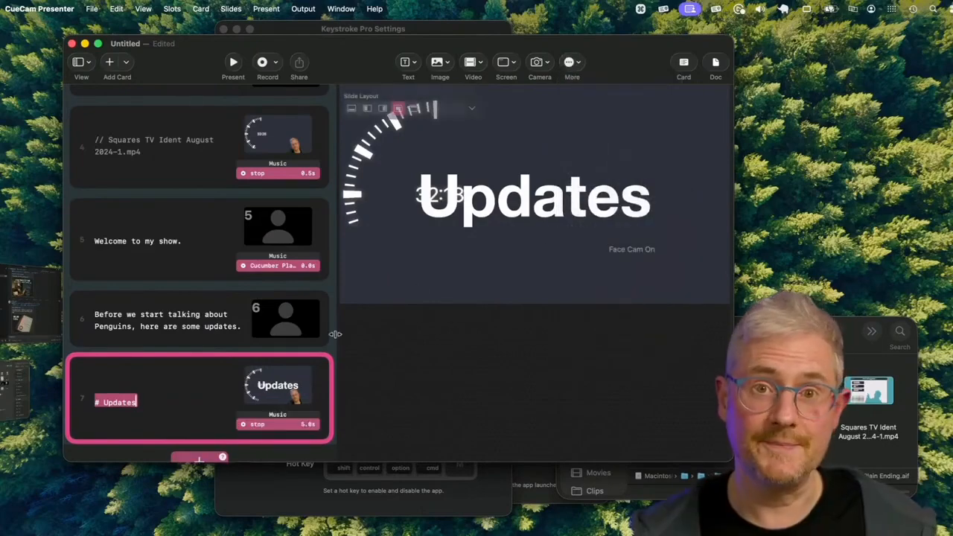
pyautogui.click(299, 424)
pyautogui.moveTo(189, 333); pyautogui.dragTo(213, 334)
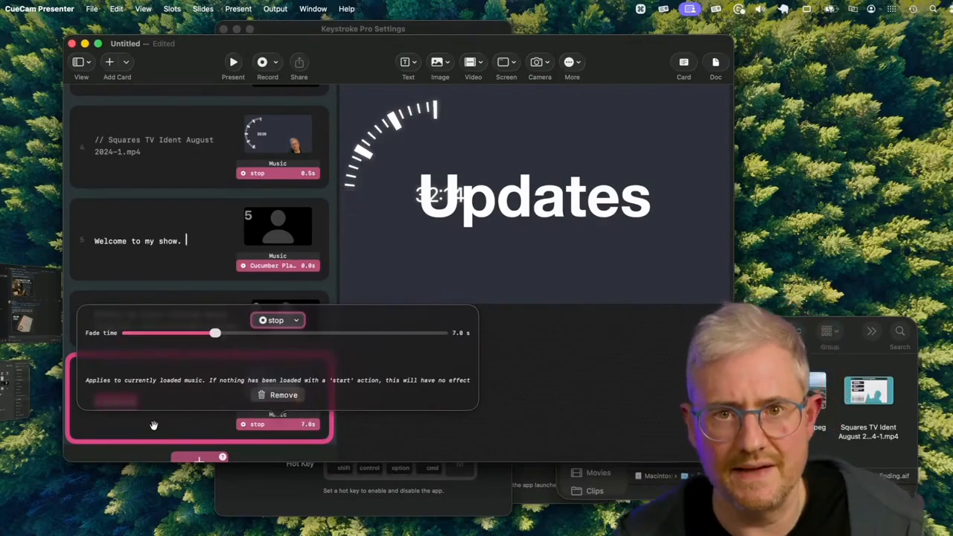
pyautogui.click(159, 400)
pyautogui.tripleClick(168, 401)
# - Add an eighth card reading "This week I did" with the bullets Thing 1, Thing 2 and Thing 3
pyautogui.press('super+Return')
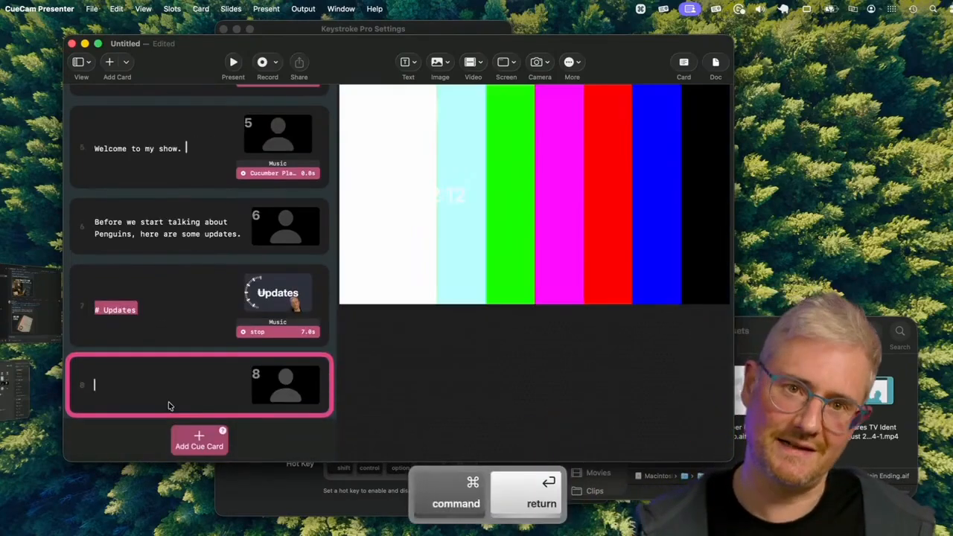
pyautogui.write('This week I did')
pyautogui.press('Return')
pyautogui.write('* Thing 1')
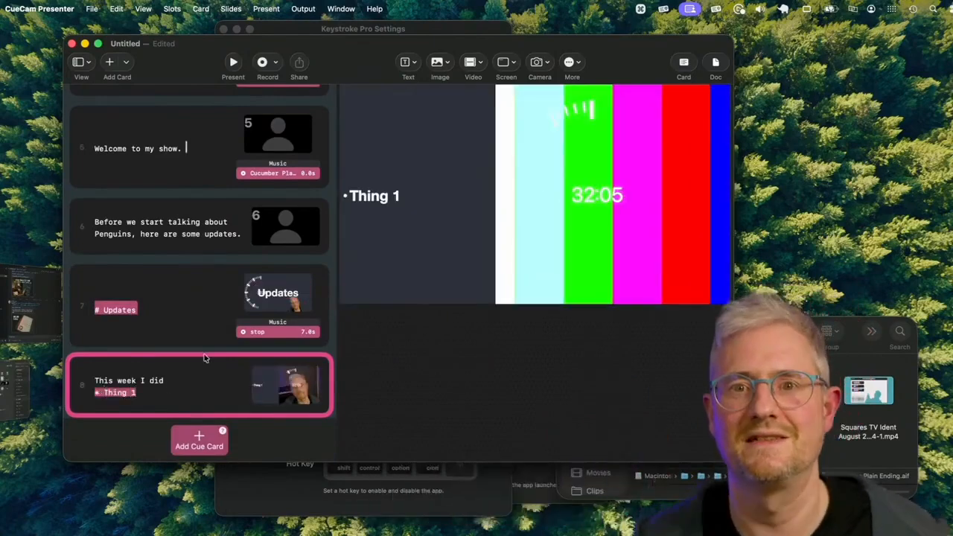
pyautogui.press('Return')
pyautogui.write('* Thing 2 * Thing 3')
# - Add three cards headed "# Thing 1", "# Thing 2" and "# Thing 3", each with the subheading "## Details"
pyautogui.press('super+Return')
pyautogui.write('# Thing 1')
pyautogui.press('Return')
pyautogui.write('## Details')
pyautogui.press('super+Return')
pyautogui.write('# Thing 2 ## Details')
pyautogui.press('super+Return')
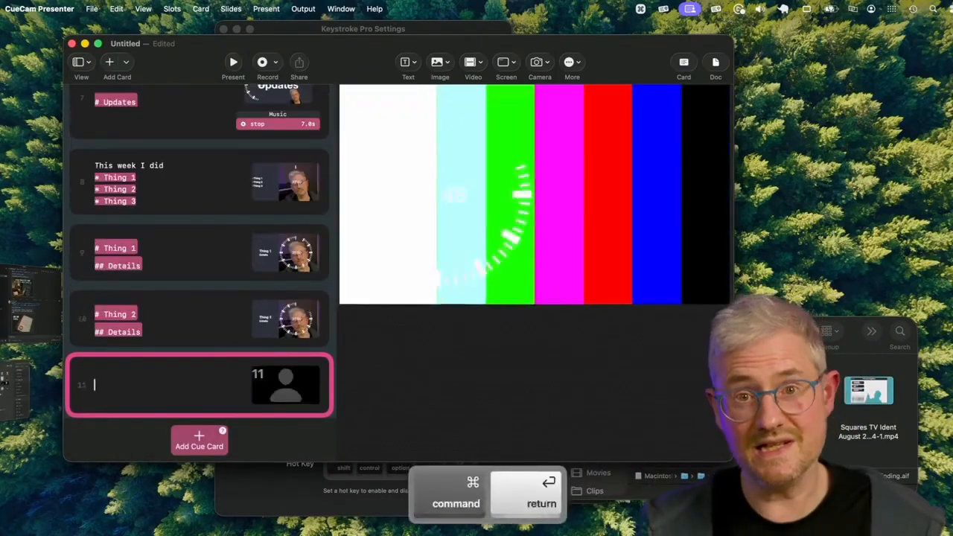
pyautogui.write('# Thing 3 ## Details')
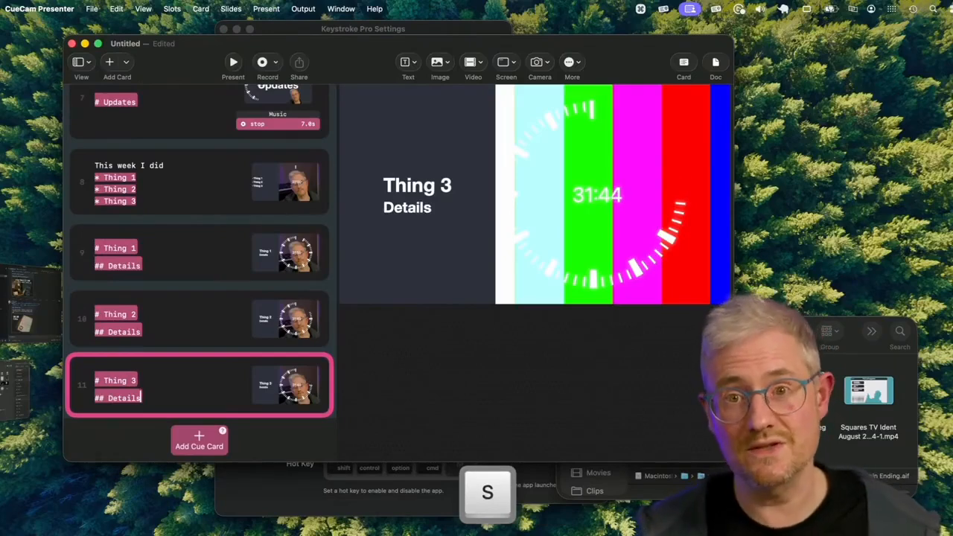